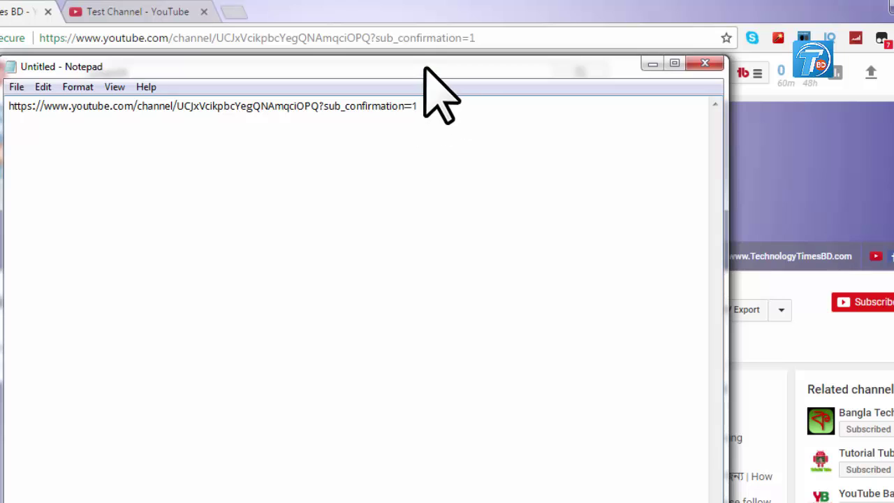
Examine the subscription link in Notepad, focusing on the channel ID between "channel/" and "?sub_confirmation=1"
{"action": "left_click_drag", "start_coordinate": [423, 67], "coordinate": [470, 56]}
{"action": "left_click_drag", "start_coordinate": [495, 101], "coordinate": [50, 93]}
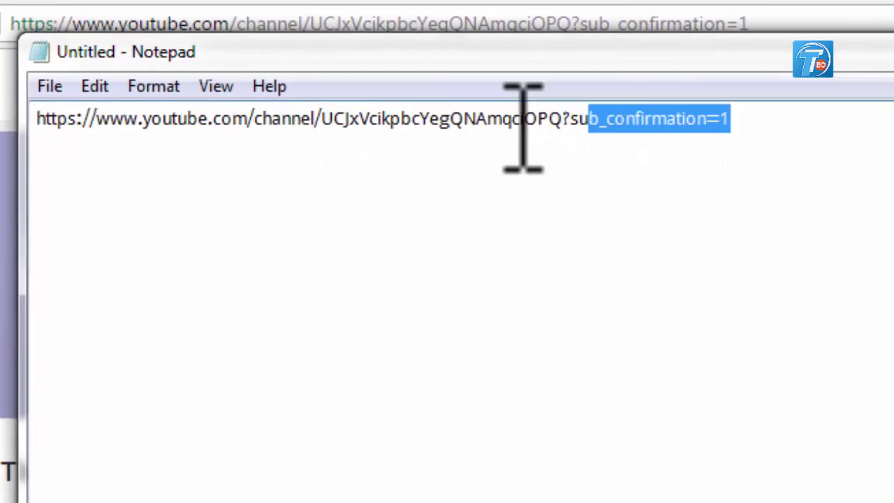
{"action": "left_click", "coordinate": [148, 129]}
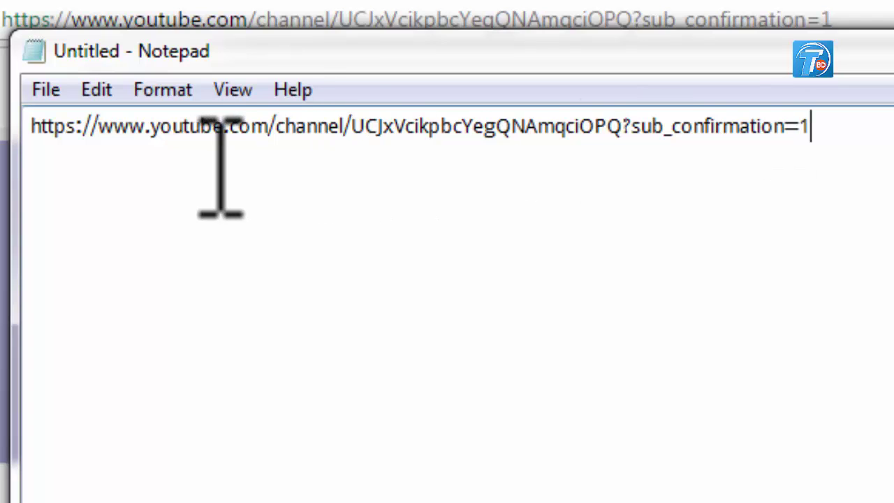
{"action": "left_click_drag", "start_coordinate": [32, 127], "coordinate": [810, 128]}
{"action": "key", "text": "End"}
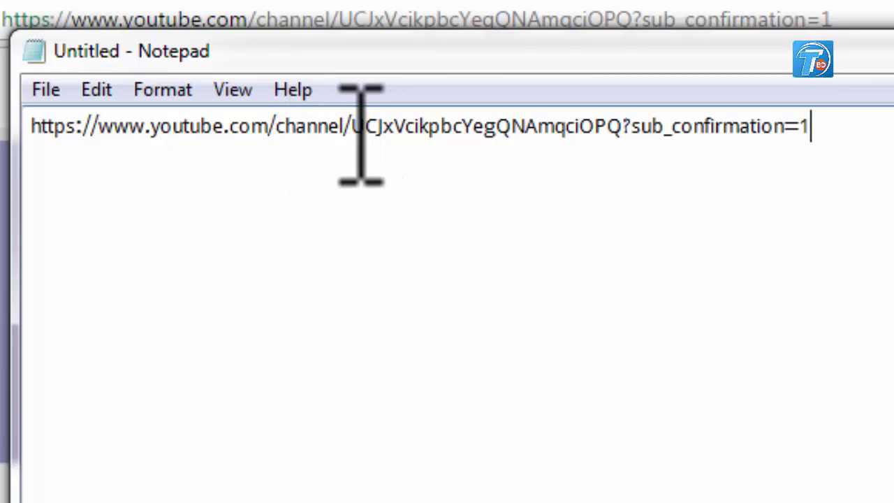
{"action": "left_click_drag", "start_coordinate": [351, 127], "coordinate": [637, 120]}
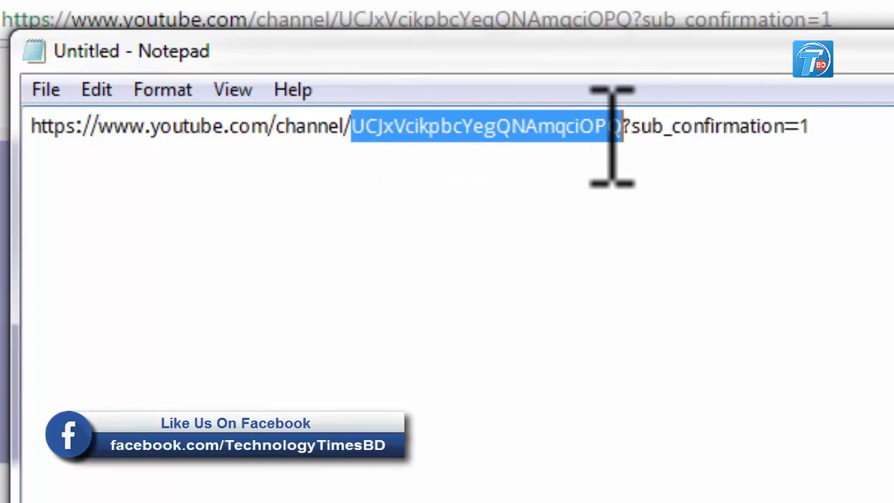
{"action": "left_click", "coordinate": [631, 139]}
{"action": "left_click_drag", "start_coordinate": [355, 136], "coordinate": [635, 140]}
{"action": "left_click", "coordinate": [584, 135]}
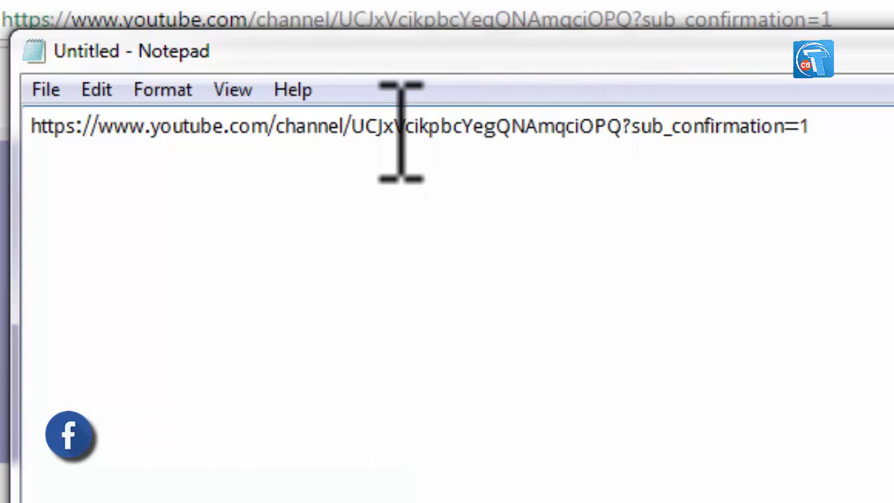
{"action": "left_click_drag", "start_coordinate": [352, 133], "coordinate": [634, 130]}
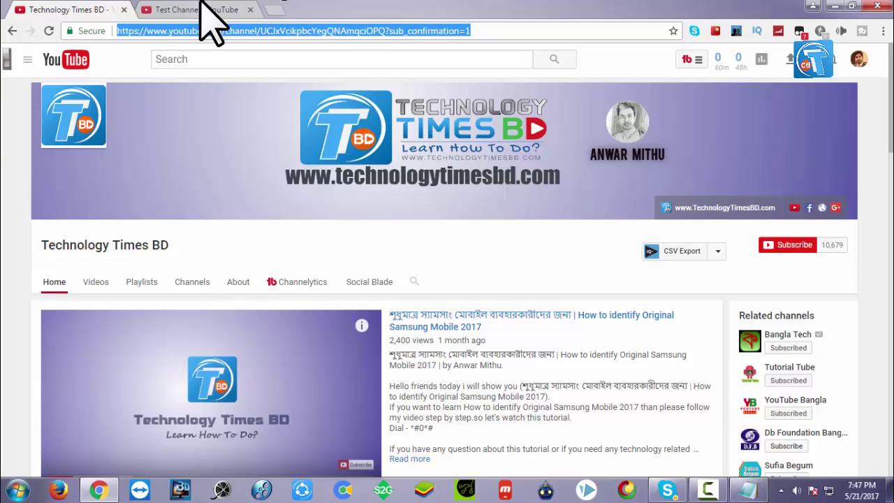
Go to the Test Channel page and switch the signed-in YouTube account to Test Channel
{"action": "left_click", "coordinate": [241, 10]}
{"action": "left_click", "coordinate": [866, 60]}
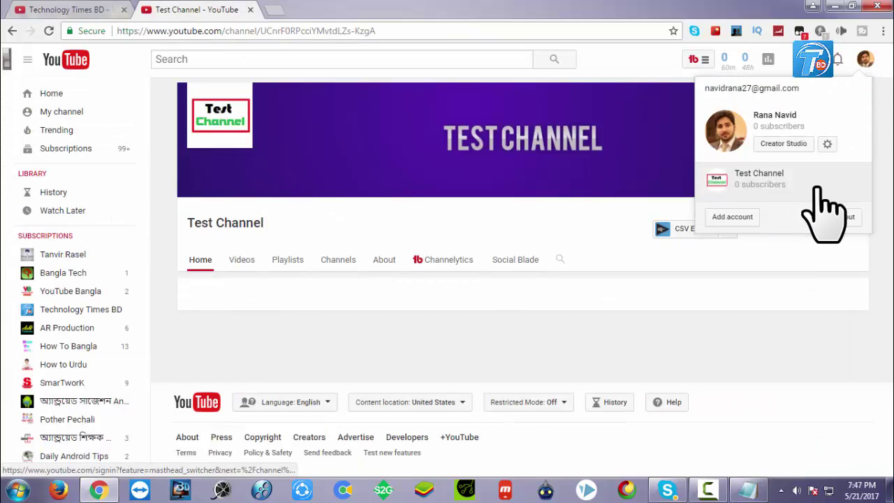
{"action": "left_click", "coordinate": [796, 183]}
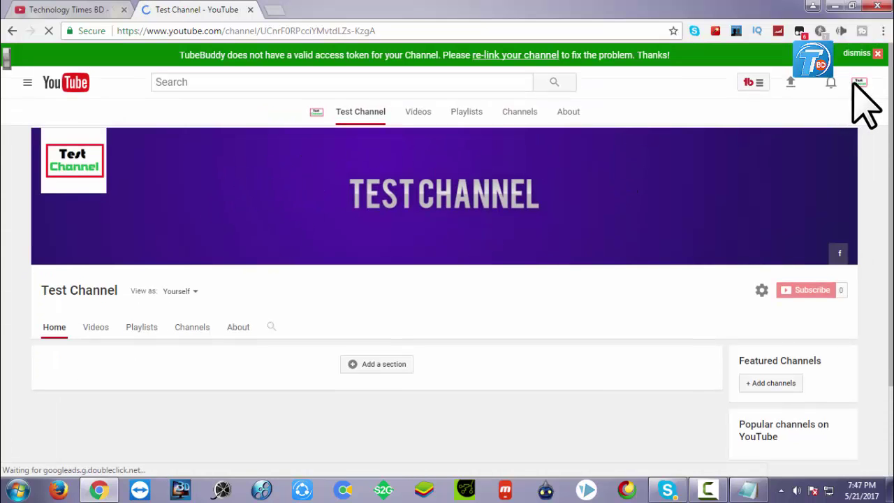
Open the advanced account settings of Test Channel
{"action": "left_click", "coordinate": [860, 82]}
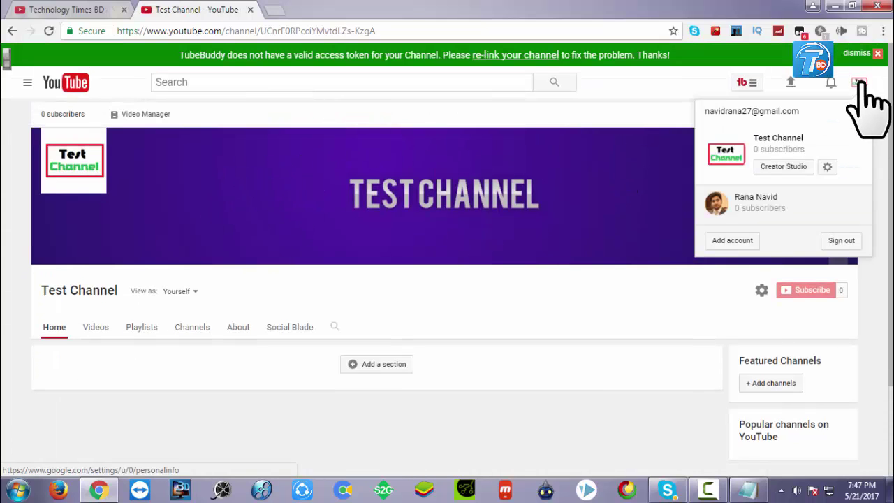
{"action": "left_click", "coordinate": [827, 169]}
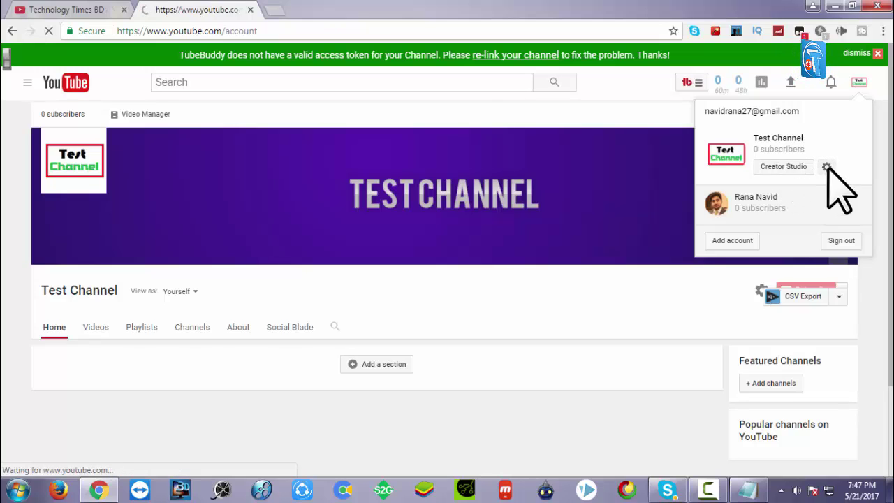
{"action": "left_click", "coordinate": [375, 197]}
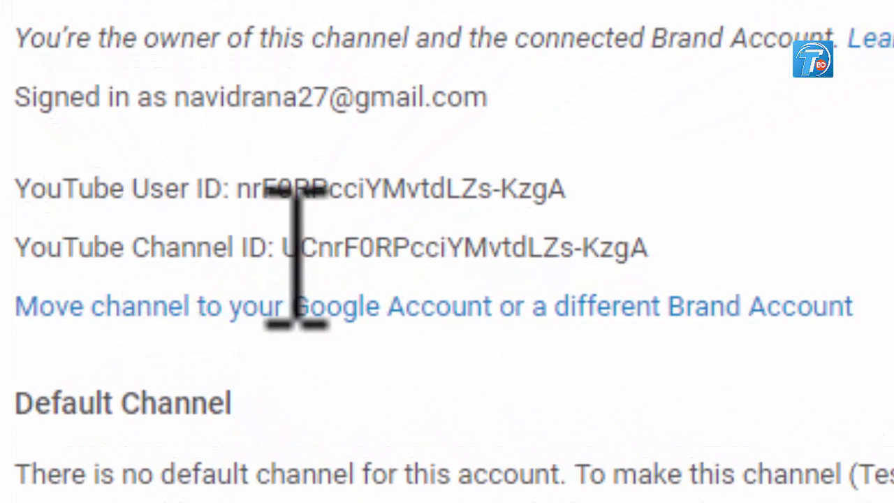
Copy the YouTube Channel ID from the account information and paste it below the link in Notepad
{"action": "left_click_drag", "start_coordinate": [302, 251], "coordinate": [678, 240]}
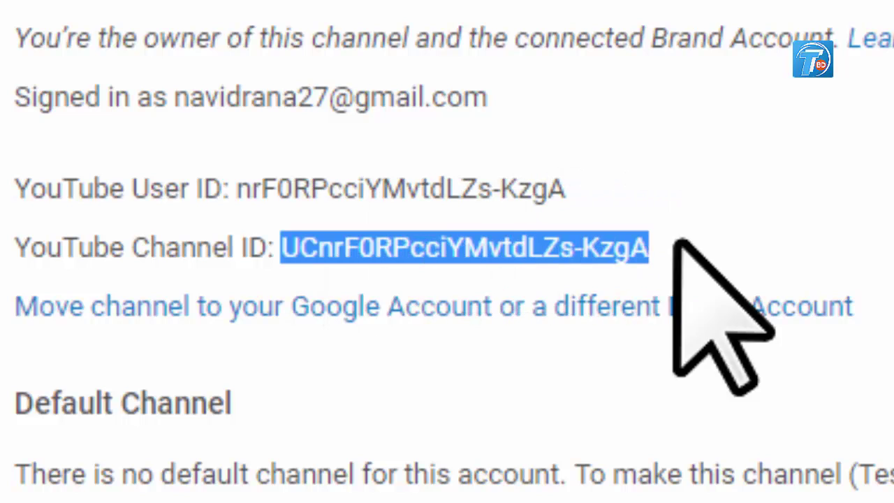
{"action": "right_click", "coordinate": [611, 250]}
{"action": "left_click", "coordinate": [715, 283]}
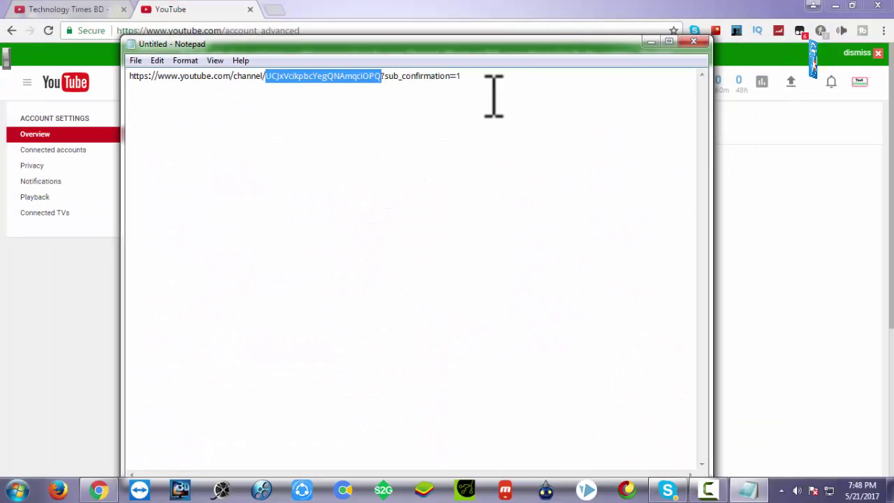
{"action": "left_click", "coordinate": [512, 78]}
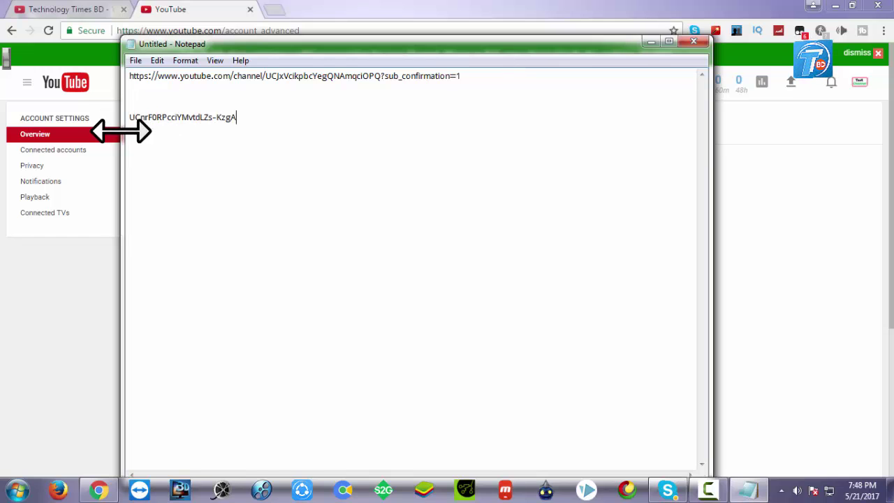
Return to YouTube in the browser and open Test Channel's own channel page
{"action": "left_click", "coordinate": [190, 9]}
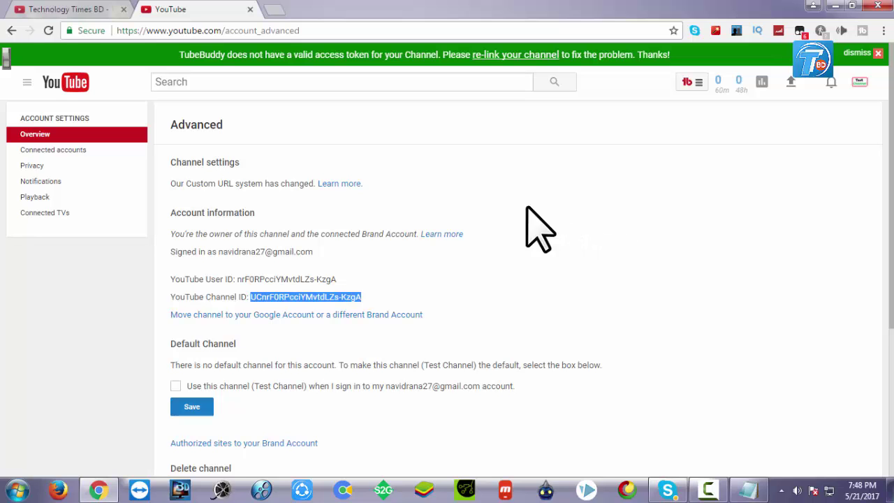
{"action": "left_click", "coordinate": [26, 82]}
{"action": "left_click", "coordinate": [60, 113]}
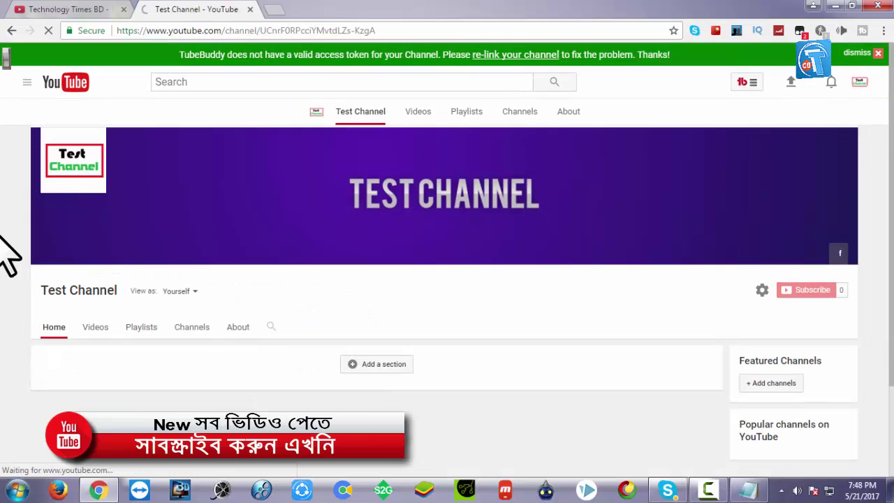
{"action": "left_click", "coordinate": [54, 327]}
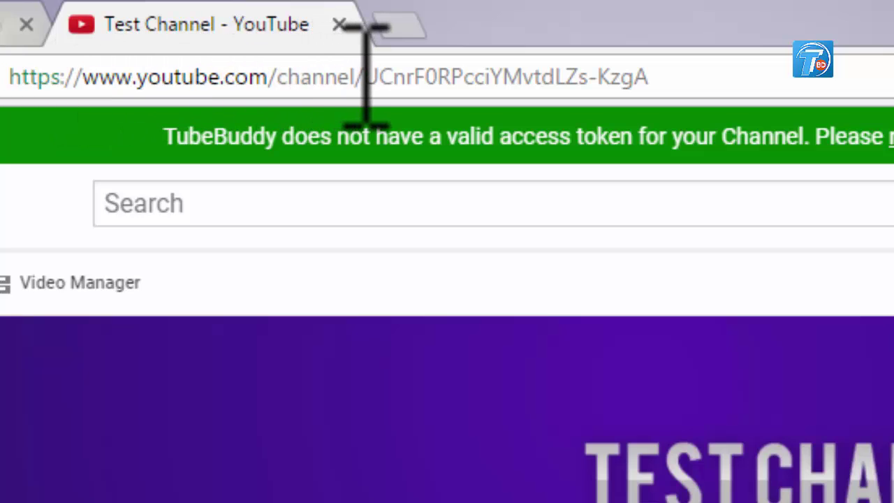
Copy the channel ID from the end of the channel page's URL and paste it into Notepad on its own line
{"action": "left_click_drag", "start_coordinate": [363, 76], "coordinate": [503, 77]}
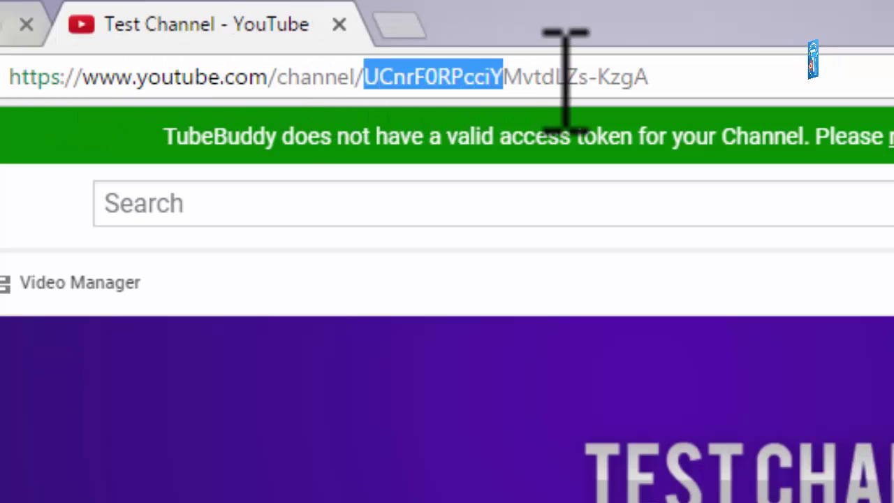
{"action": "left_click_drag", "start_coordinate": [565, 81], "coordinate": [740, 85]}
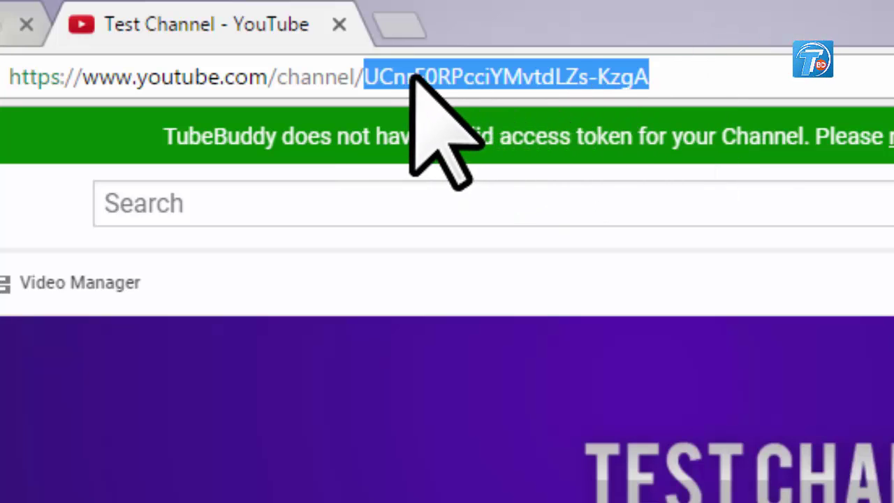
{"action": "key", "text": "alt+Tab"}
{"action": "key", "text": "ctrl+v"}
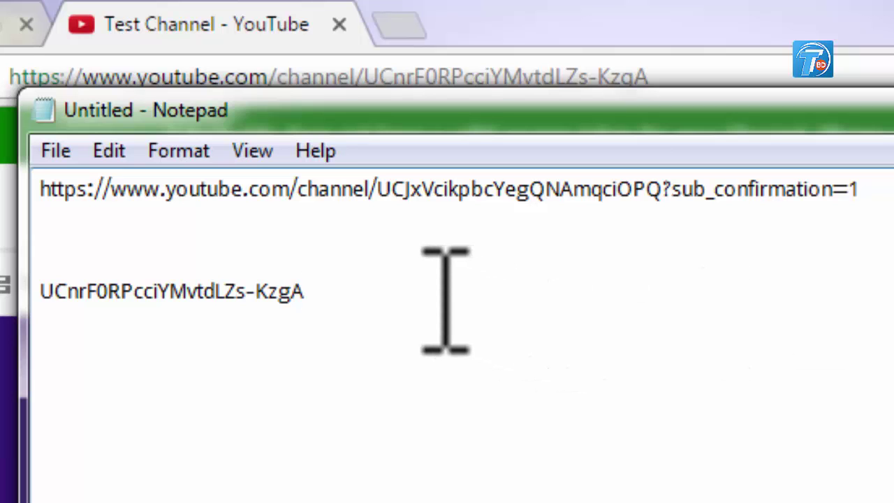
{"action": "key", "text": "ctrl+v"}
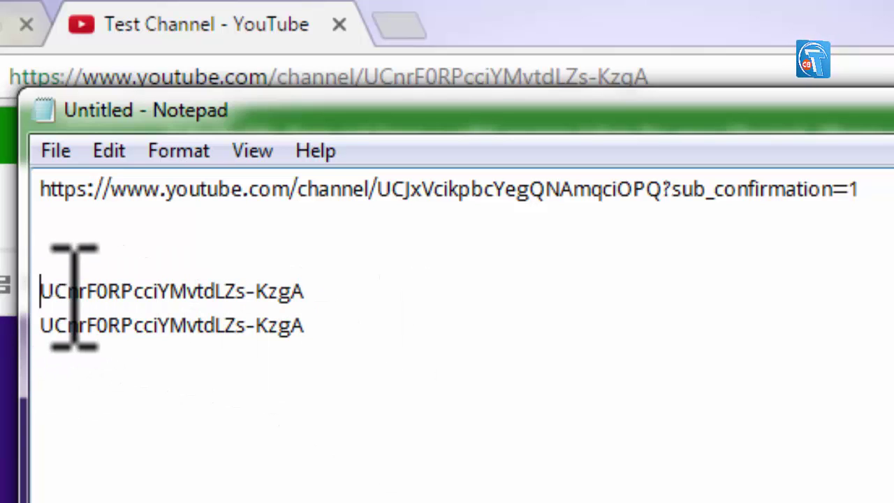
Replace the channel ID in the Notepad subscription link with Test Channel's ID, keeping "?sub_confirmation=1" at the end
{"action": "left_click_drag", "start_coordinate": [67, 295], "coordinate": [355, 294]}
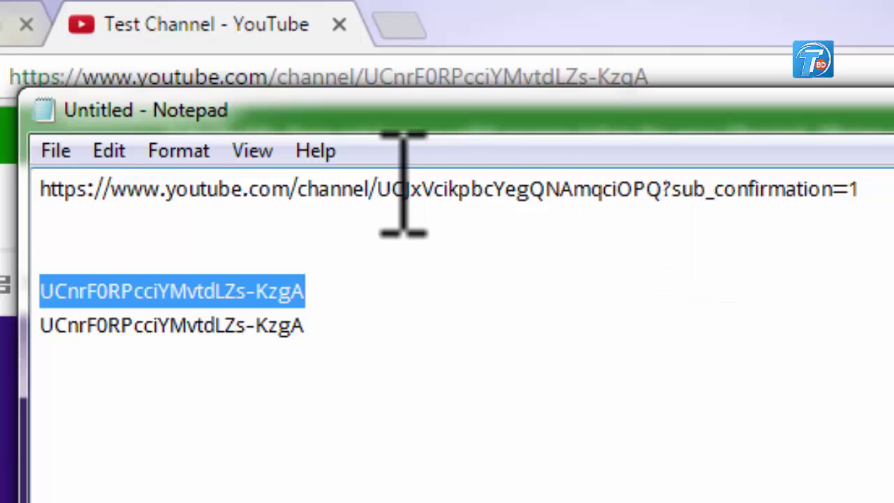
{"action": "left_click_drag", "start_coordinate": [383, 189], "coordinate": [670, 185]}
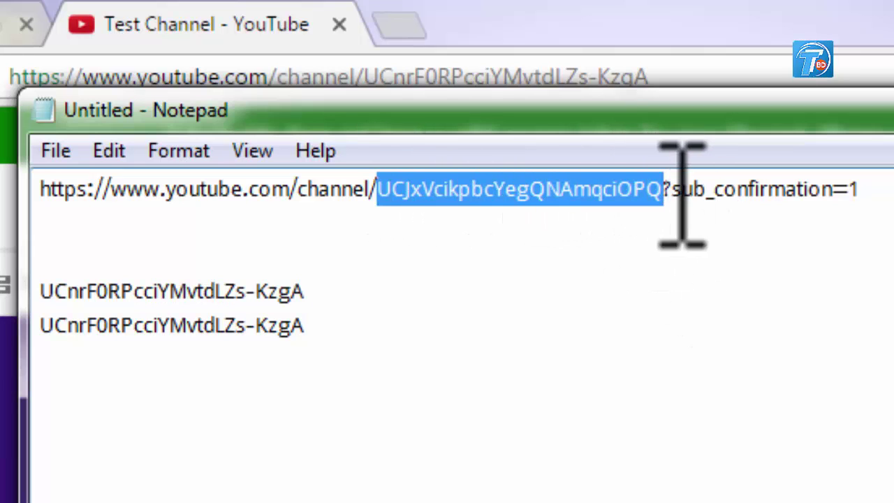
{"action": "left_click", "coordinate": [454, 234]}
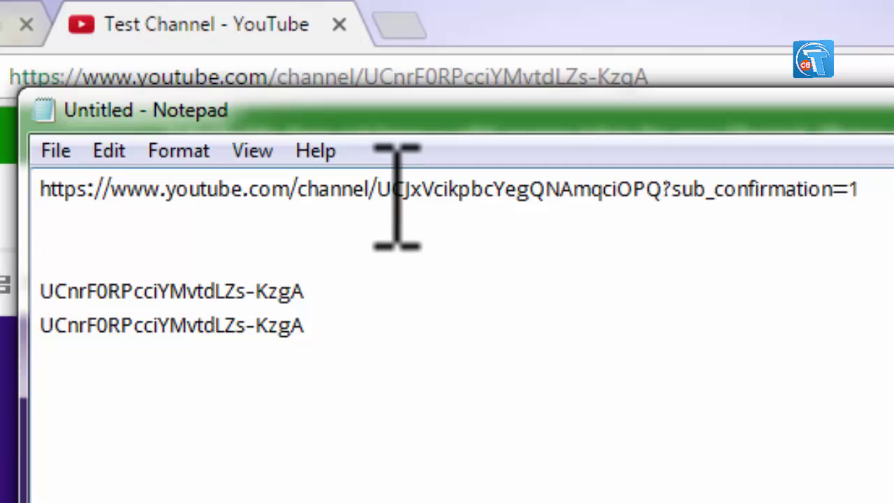
{"action": "left_click_drag", "start_coordinate": [378, 190], "coordinate": [682, 188]}
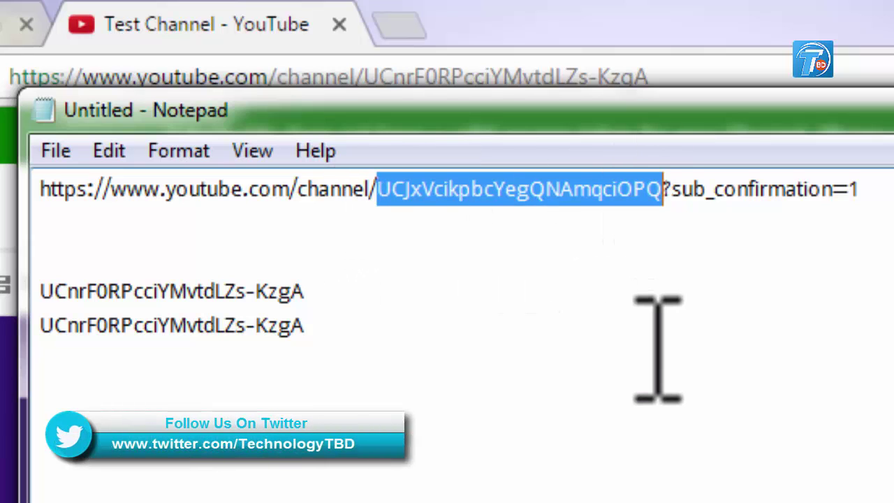
{"action": "key", "text": "Delete"}
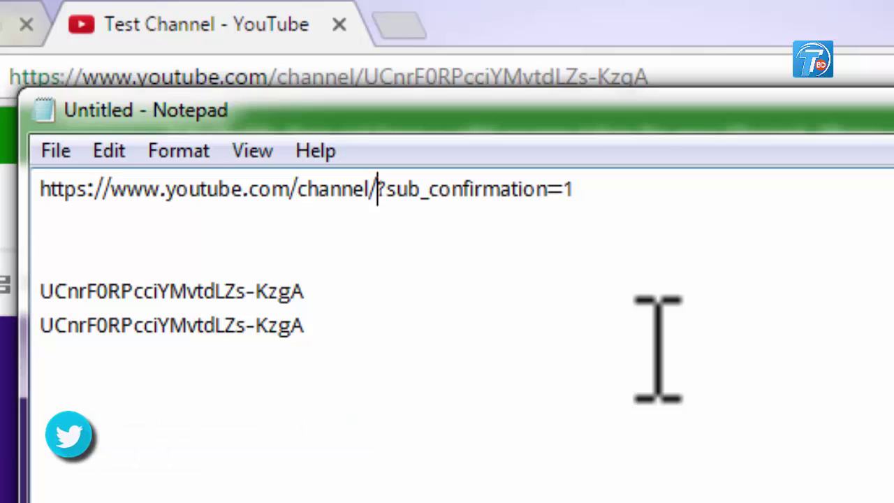
{"action": "key", "text": "ctrl+v"}
Copy the complete Test Channel subscription link from Notepad
{"action": "left_click_drag", "start_coordinate": [861, 187], "coordinate": [60, 210]}
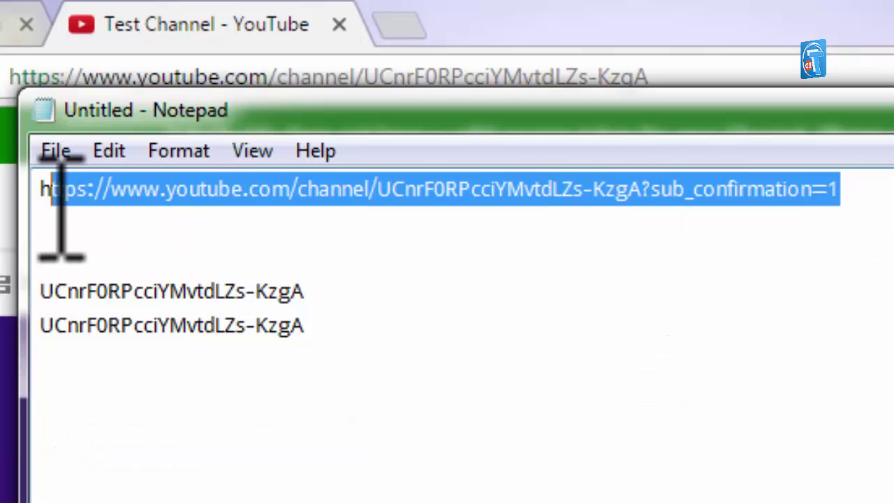
{"action": "left_click", "coordinate": [58, 209]}
{"action": "left_click_drag", "start_coordinate": [839, 188], "coordinate": [38, 189]}
{"action": "key", "text": "ctrl+c"}
Open the copied subscription link in a new incognito window of the browser
{"action": "left_click", "coordinate": [208, 26]}
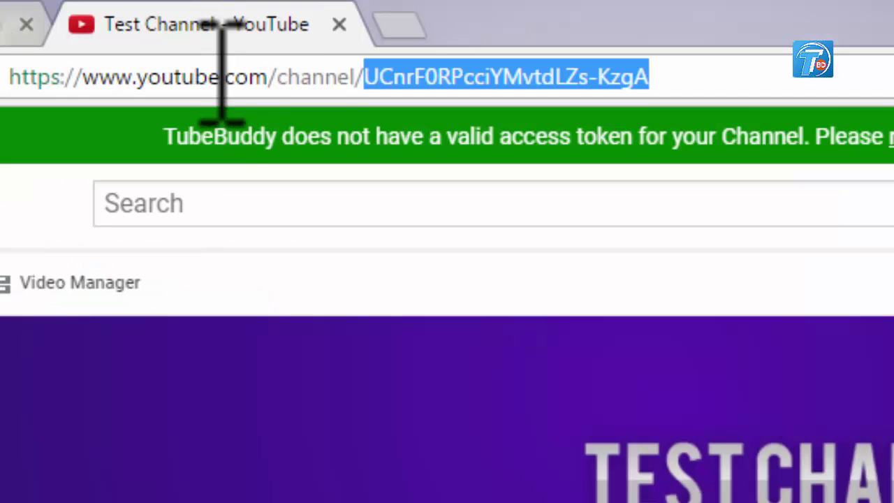
{"action": "left_click", "coordinate": [398, 25]}
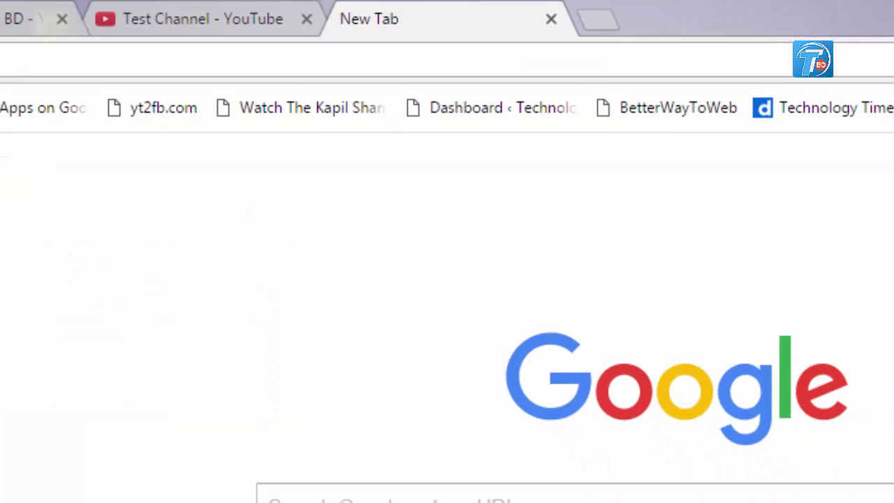
{"action": "left_click", "coordinate": [882, 31]}
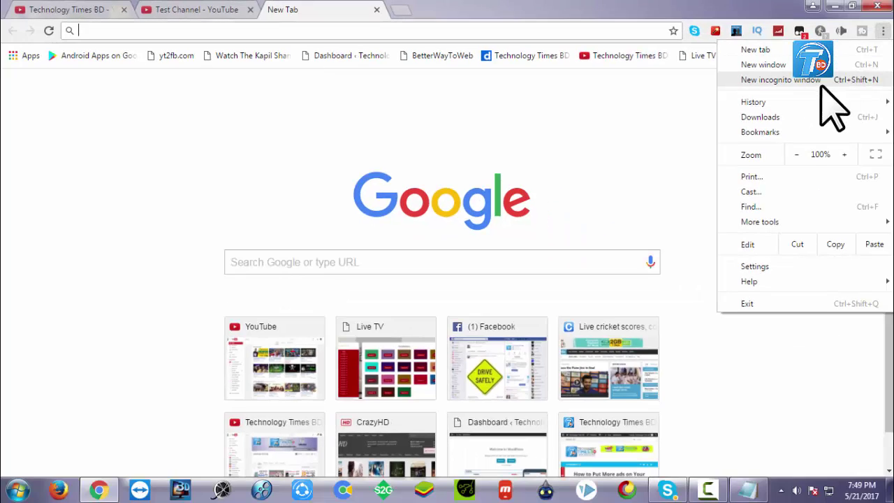
{"action": "left_click", "coordinate": [793, 80]}
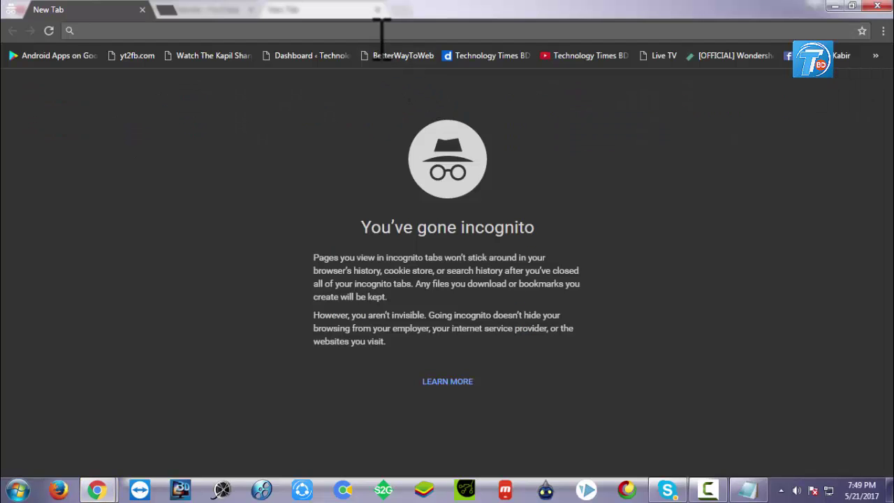
{"action": "right_click", "coordinate": [378, 31]}
{"action": "left_click", "coordinate": [418, 115]}
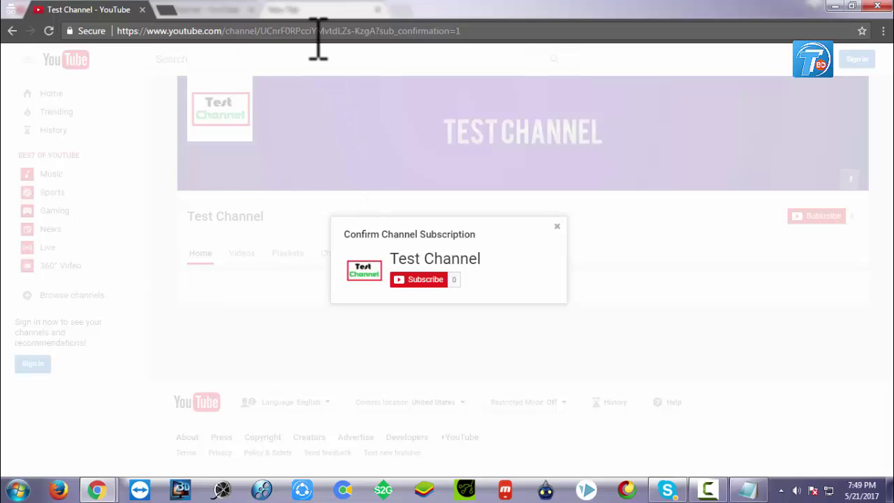
Dismiss the subscription dialog, close the incognito window and return to the Technology Times BD channel tab
{"action": "left_click", "coordinate": [555, 226]}
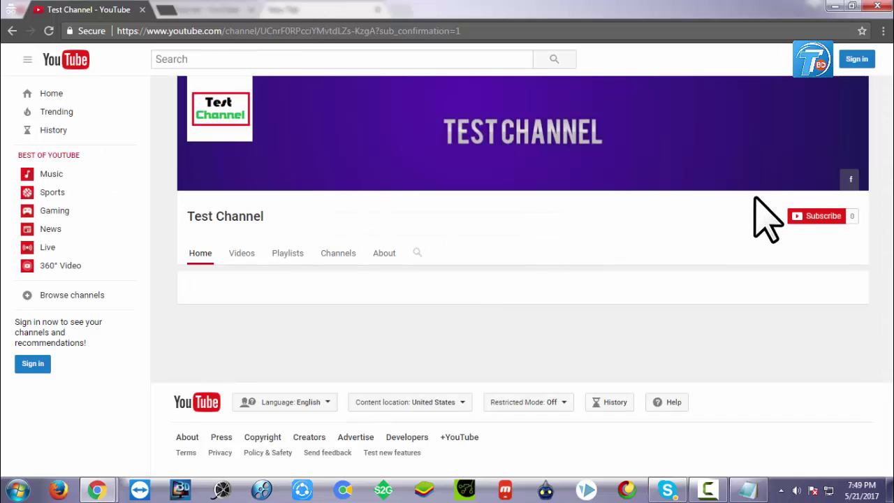
{"action": "left_click", "coordinate": [882, 8]}
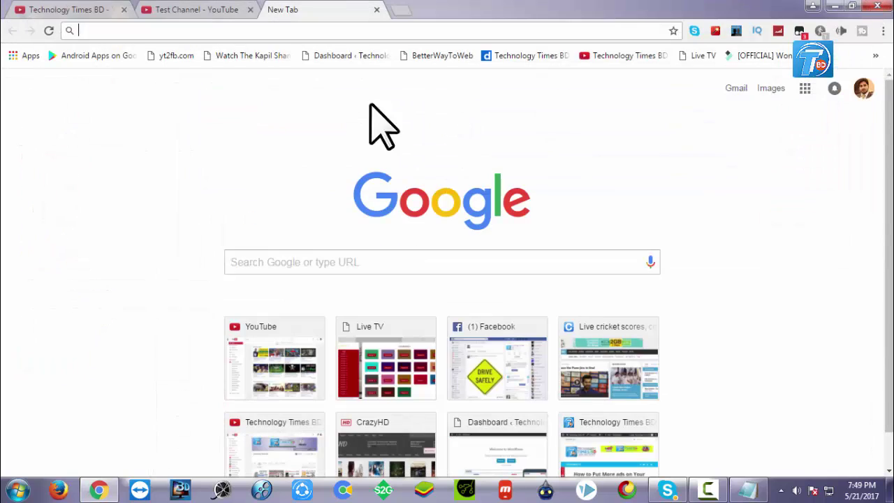
{"action": "left_click", "coordinate": [69, 10]}
{"action": "left_click", "coordinate": [3, 293]}
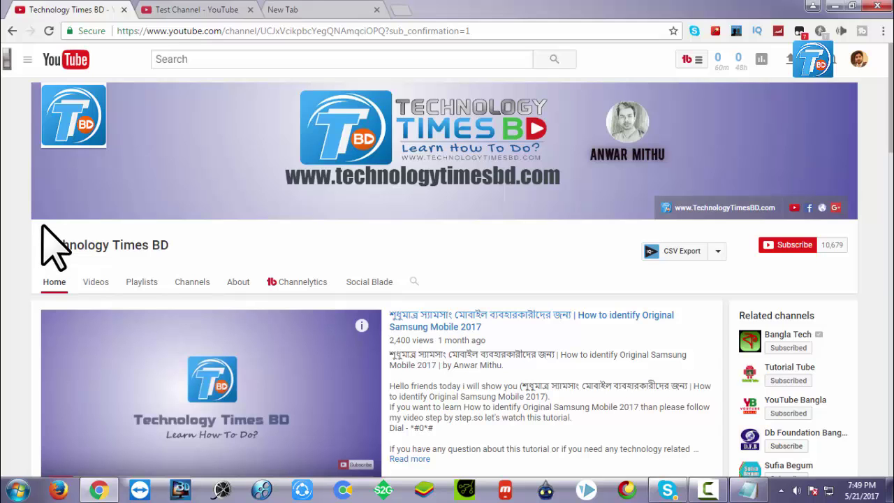
Switch to the Test Channel page and open its custom links for editing from the channel art
{"action": "left_click", "coordinate": [168, 5]}
{"action": "left_click", "coordinate": [204, 83]}
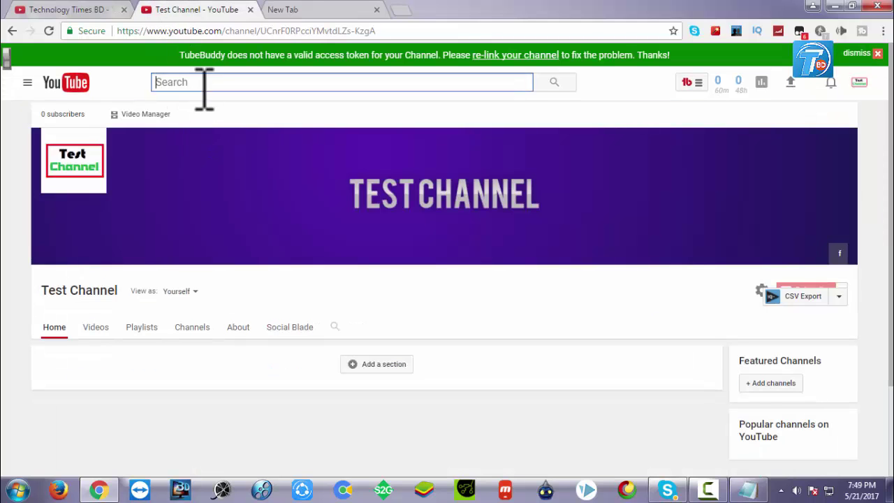
{"action": "scroll", "coordinate": [631, 386], "scroll_direction": "down", "scroll_amount": 1}
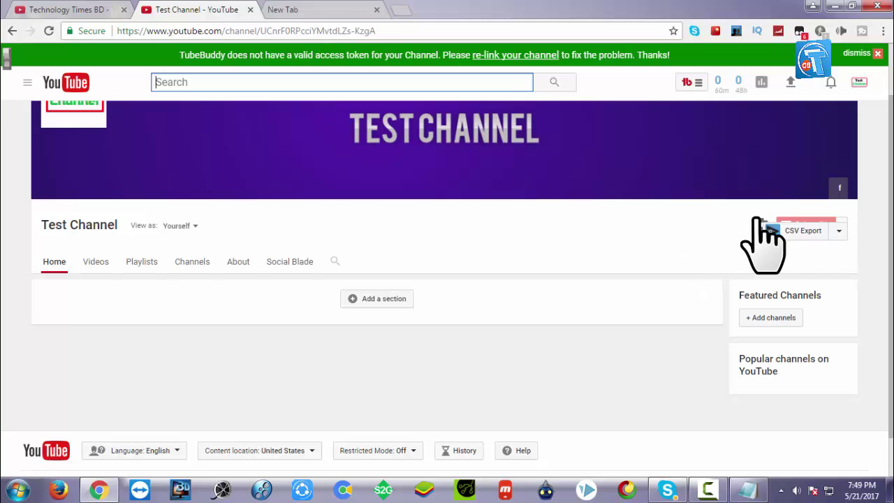
{"action": "scroll", "coordinate": [838, 174], "scroll_direction": "up", "scroll_amount": 1}
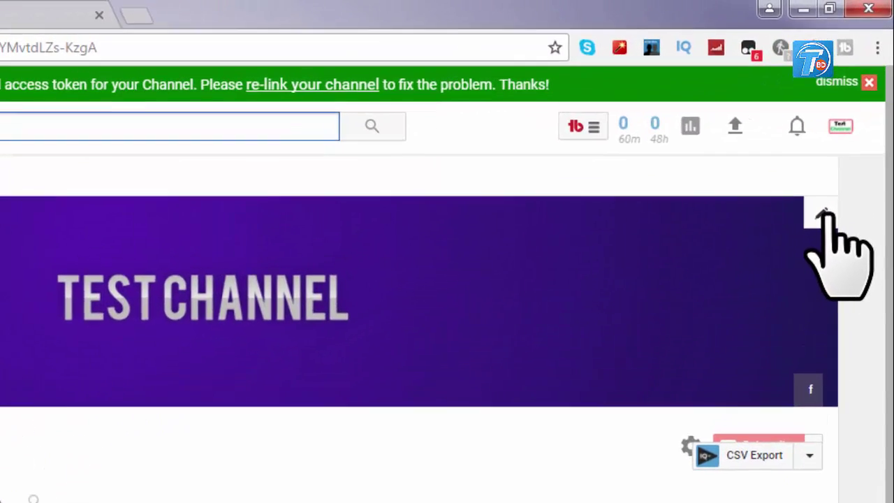
{"action": "left_click", "coordinate": [849, 139]}
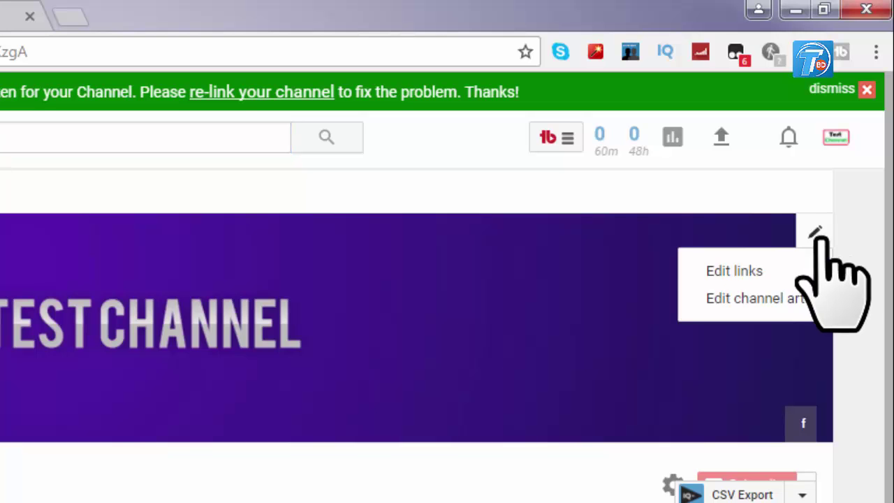
{"action": "left_click", "coordinate": [768, 271]}
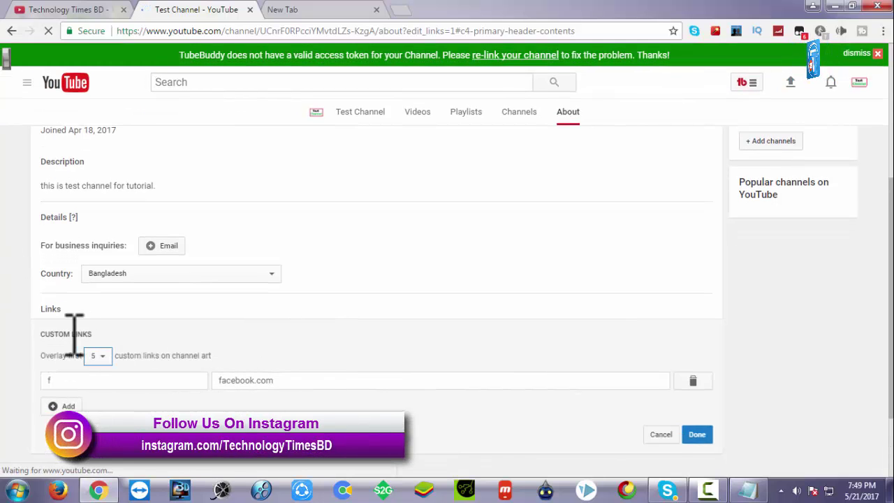
{"action": "scroll", "coordinate": [72, 335], "scroll_direction": "down", "scroll_amount": 2}
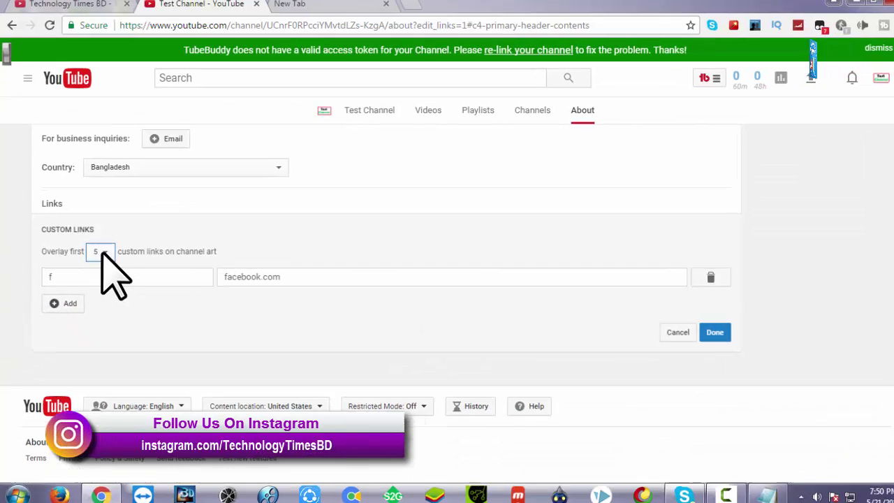
Retitle the facebook.com custom link "Subscribe", replace its URL with the Test Channel subscription link from Notepad, and save the links
{"action": "key", "text": "Tab"}
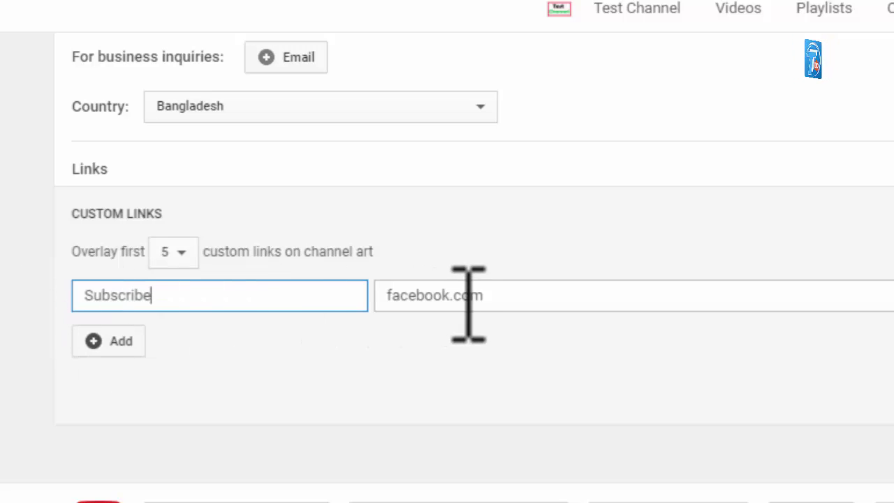
{"action": "left_click", "coordinate": [497, 300]}
{"action": "double_click", "coordinate": [541, 296]}
{"action": "key", "text": "ctrl+v"}
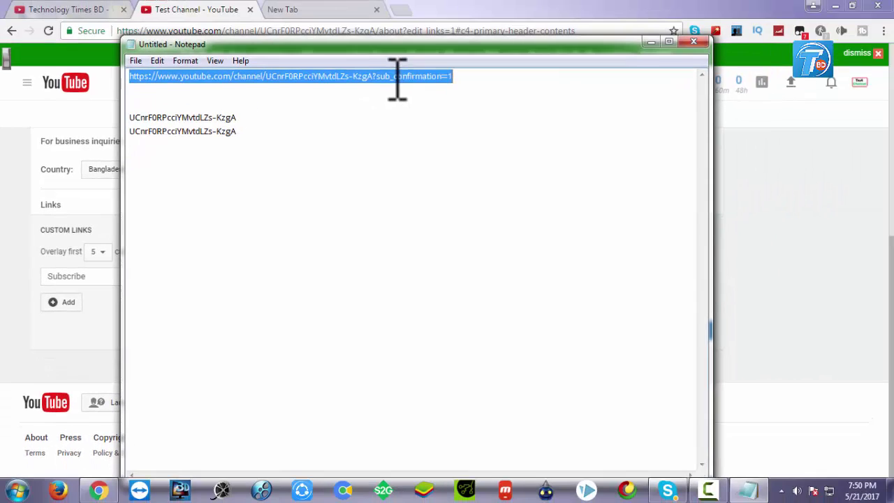
{"action": "right_click", "coordinate": [394, 77]}
{"action": "left_click", "coordinate": [427, 120]}
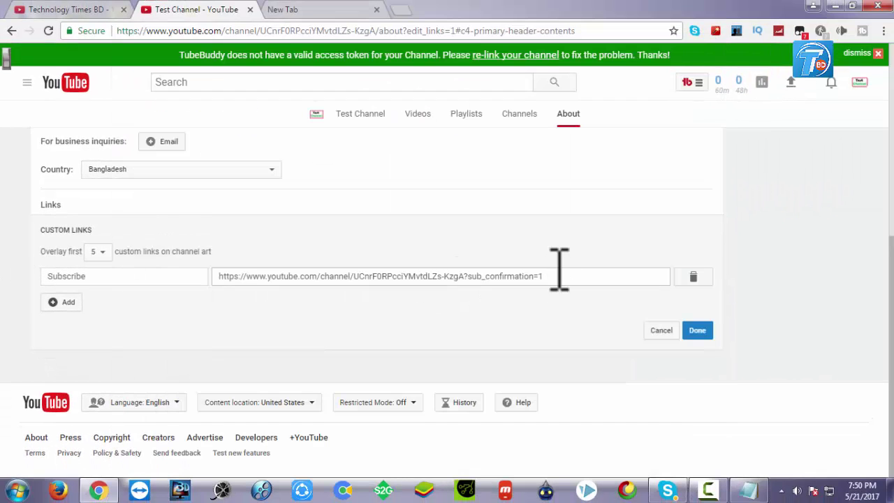
{"action": "left_click", "coordinate": [558, 276]}
{"action": "left_click", "coordinate": [700, 332]}
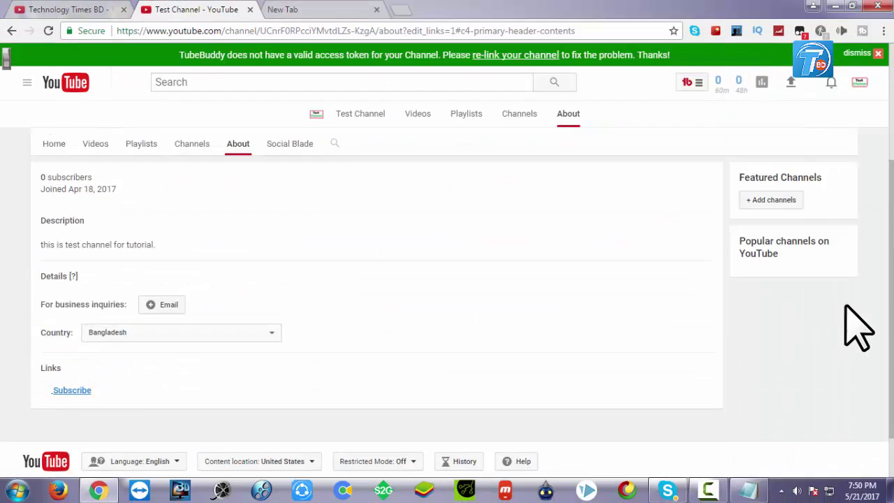
{"action": "scroll", "coordinate": [857, 328], "scroll_direction": "up", "scroll_amount": 3}
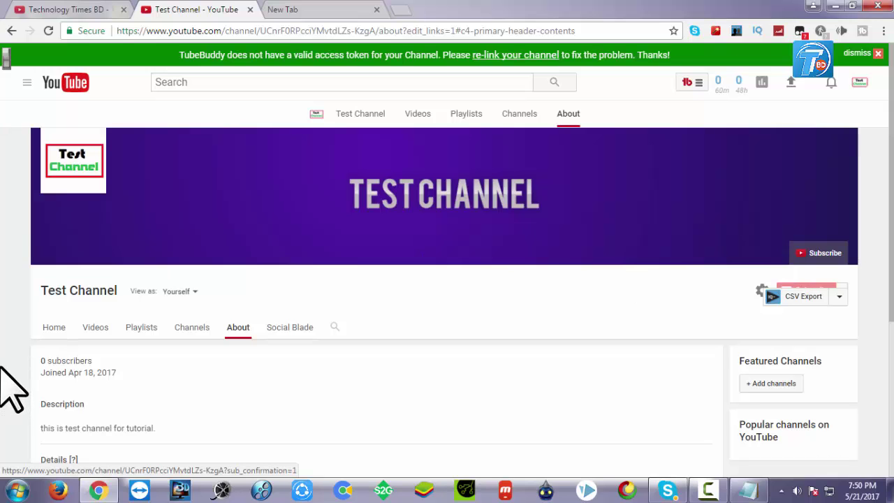
{"action": "left_click", "coordinate": [821, 253]}
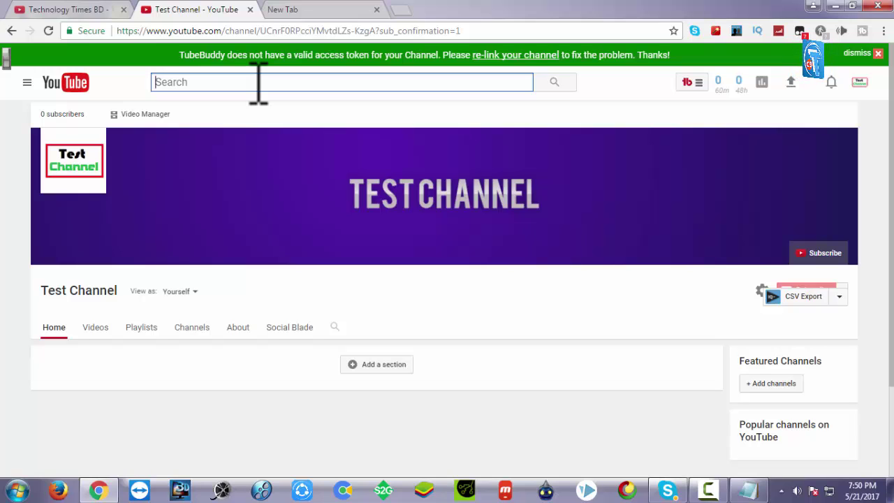
{"action": "left_click", "coordinate": [258, 82]}
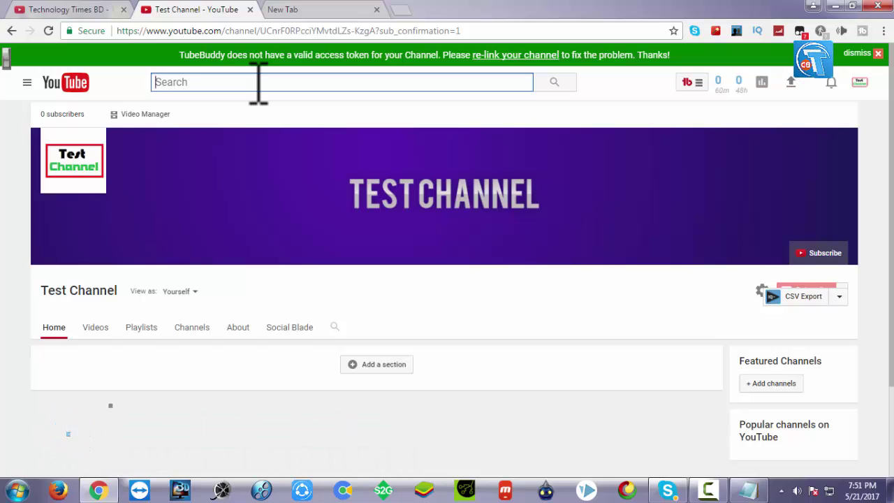
{"action": "left_click", "coordinate": [258, 81]}
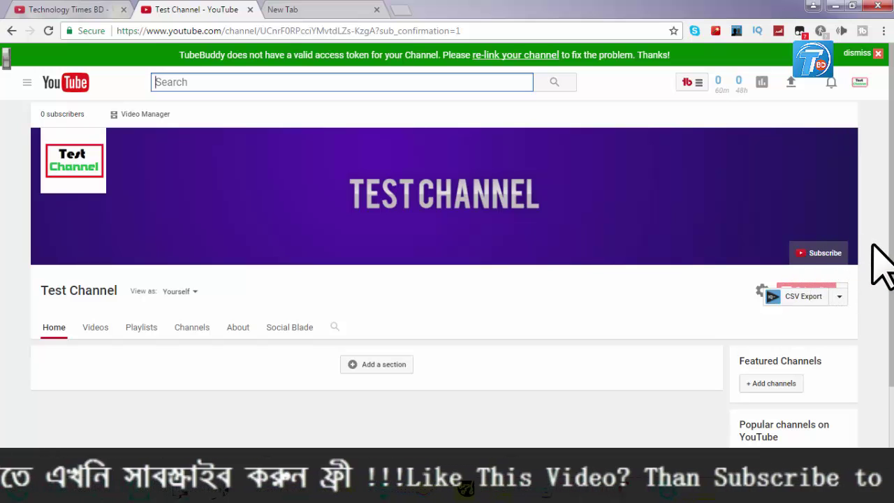
{"action": "left_click", "coordinate": [871, 202]}
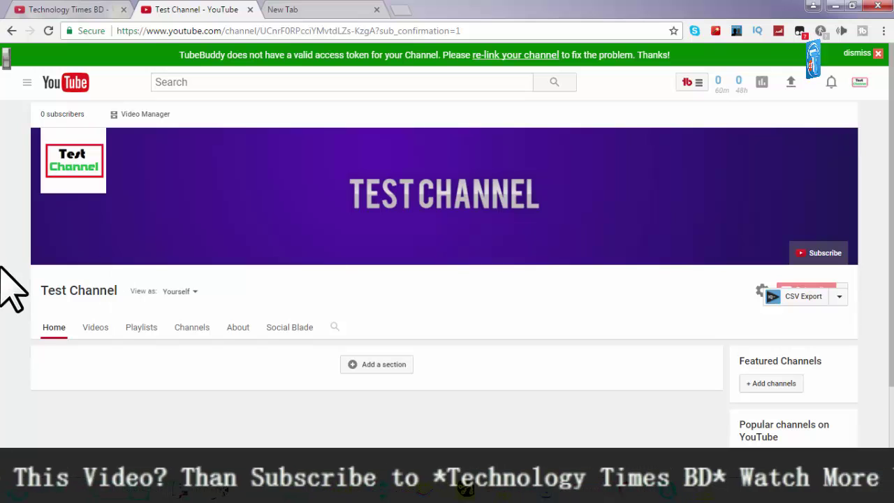
{"action": "left_click", "coordinate": [211, 84]}
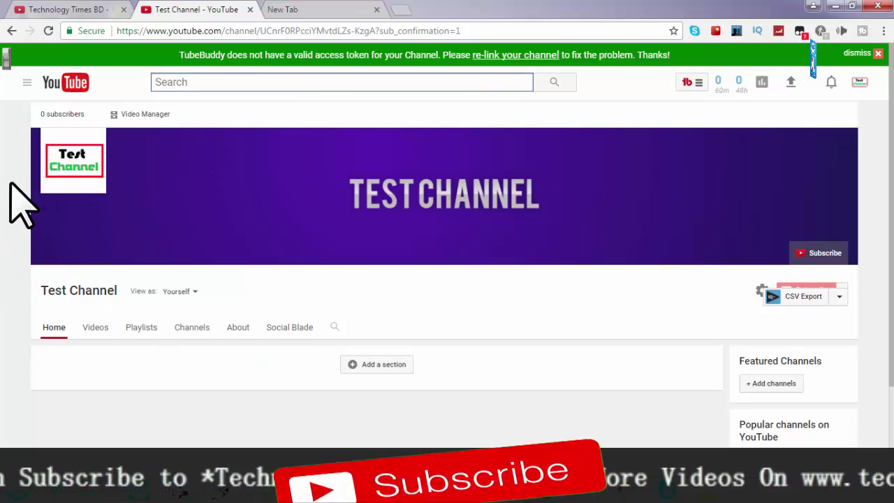